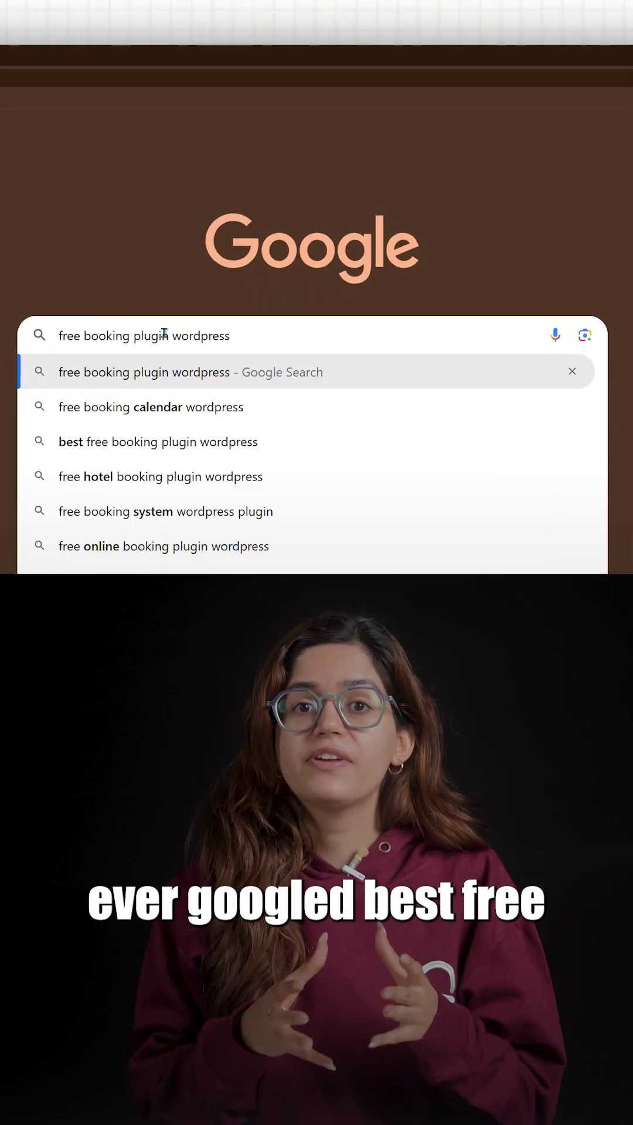
- Search Google for 'free booking plugin wordpress'
{"action": "key", "text": "Return"}
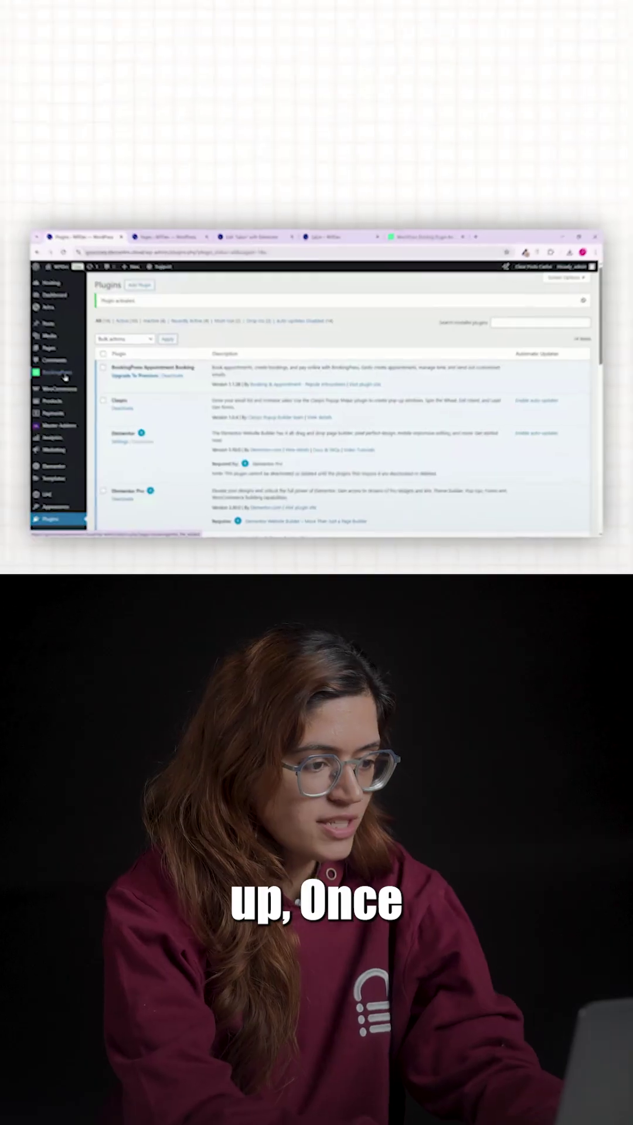
{"action": "scroll", "coordinate": [79, 377], "scroll_direction": "down", "scroll_amount": 5}
{"action": "scroll", "coordinate": [96, 374], "scroll_direction": "up", "scroll_amount": 3}
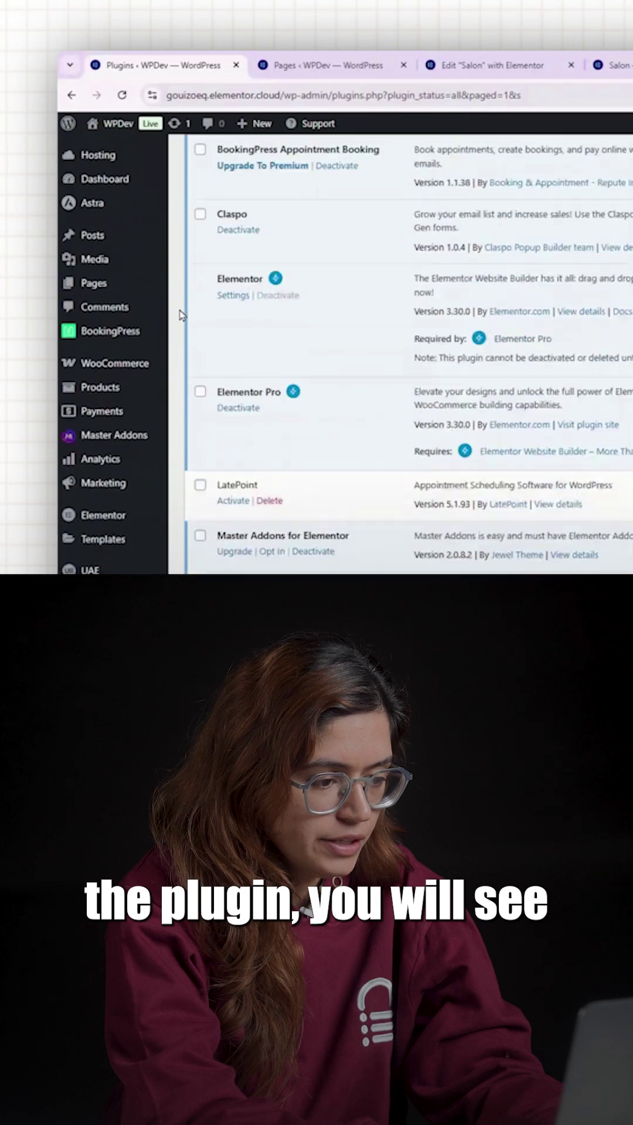
{"action": "scroll", "coordinate": [181, 314], "scroll_direction": "up", "scroll_amount": 3}
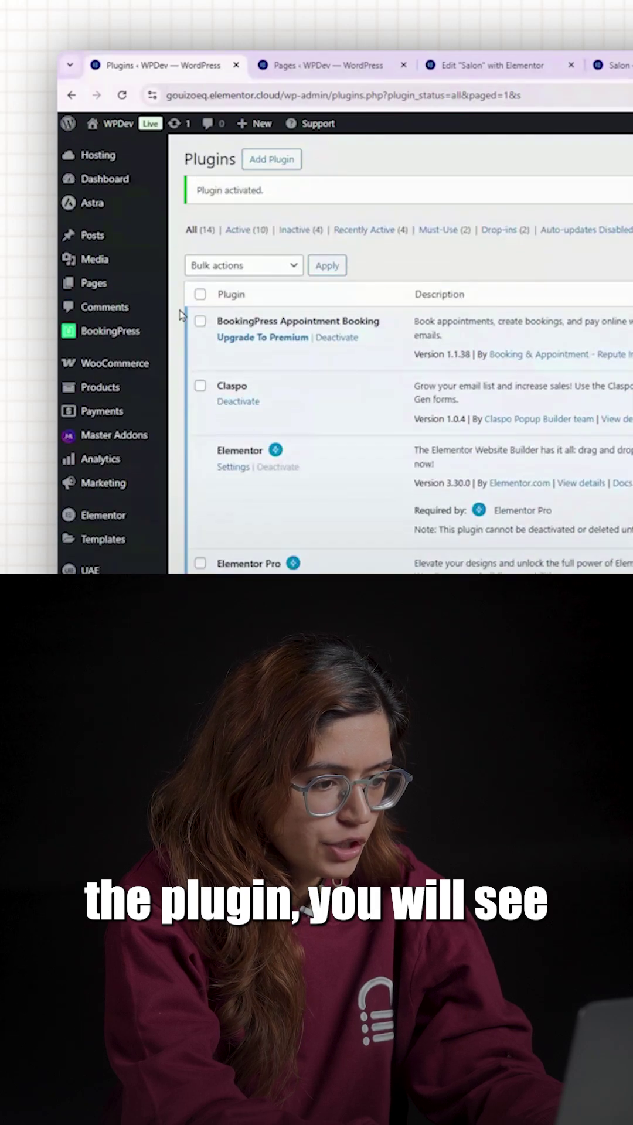
- Launch the BookingPress setup wizard from the WordPress admin sidebar
{"action": "left_click", "coordinate": [98, 342]}
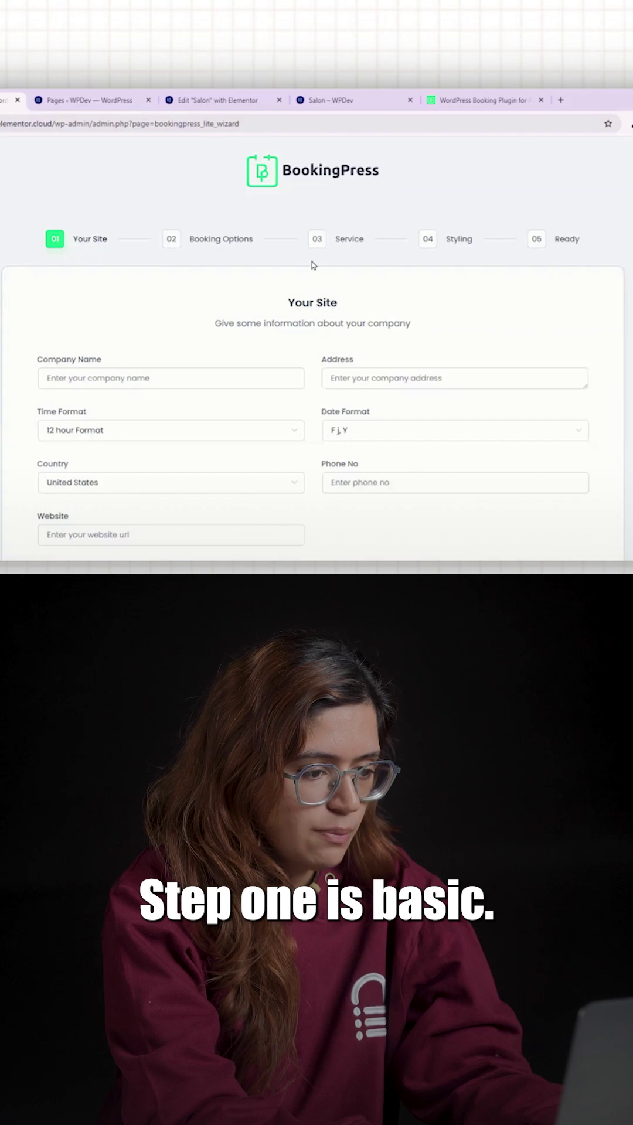
{"action": "scroll", "coordinate": [265, 319], "scroll_direction": "down", "scroll_amount": 5}
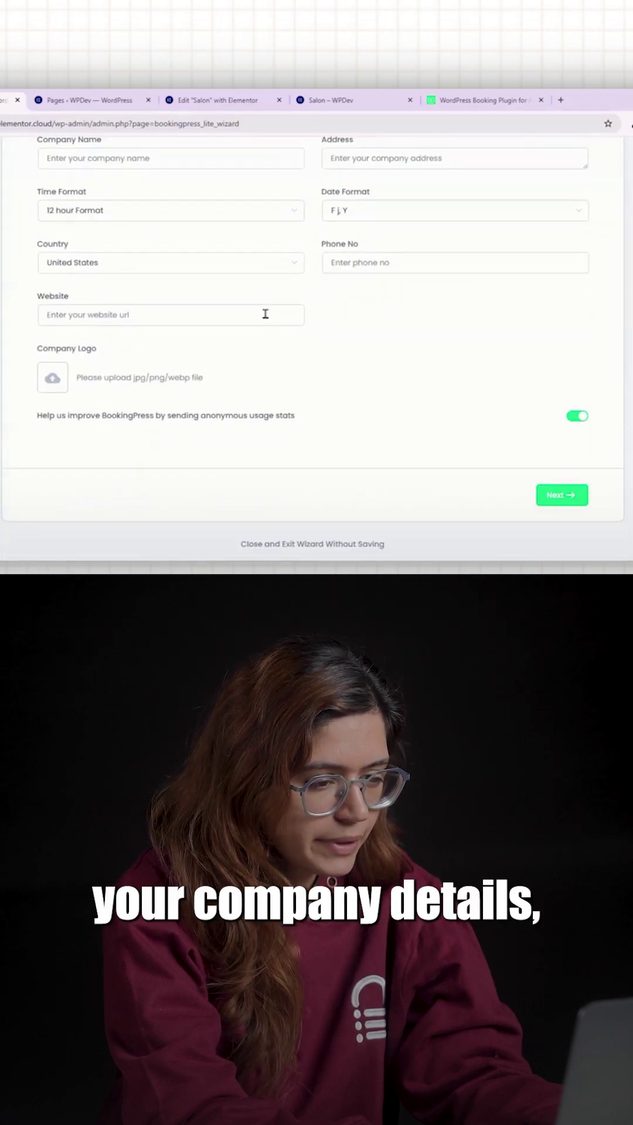
{"action": "scroll", "coordinate": [265, 319], "scroll_direction": "up", "scroll_amount": 1}
{"action": "scroll", "coordinate": [265, 319], "scroll_direction": "up", "scroll_amount": 1}
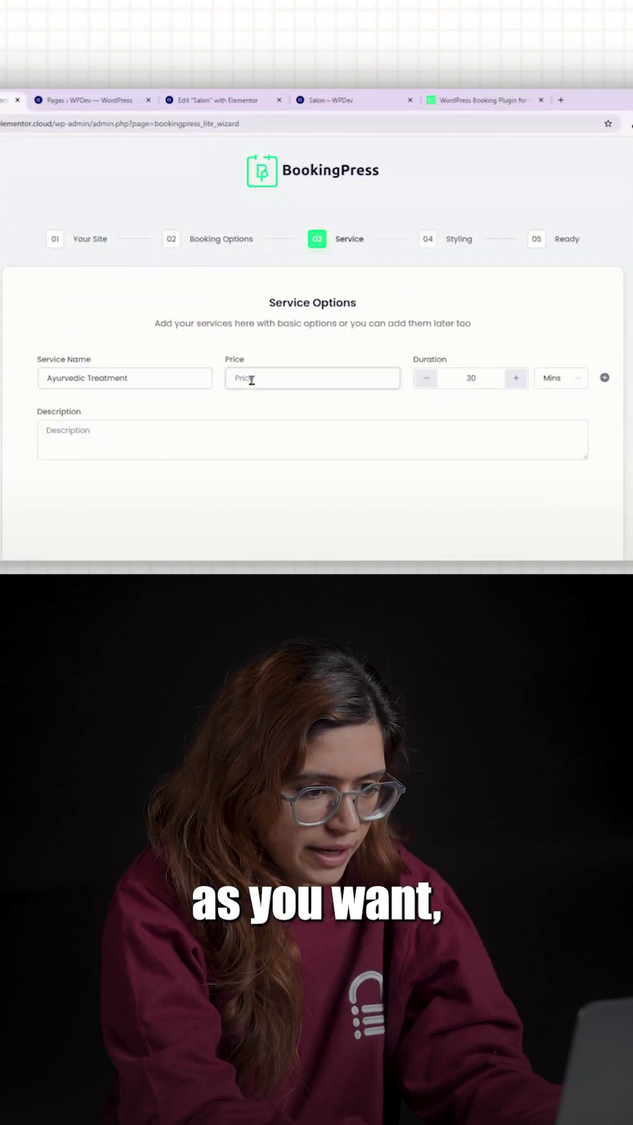
{"action": "type", "text": "5"}
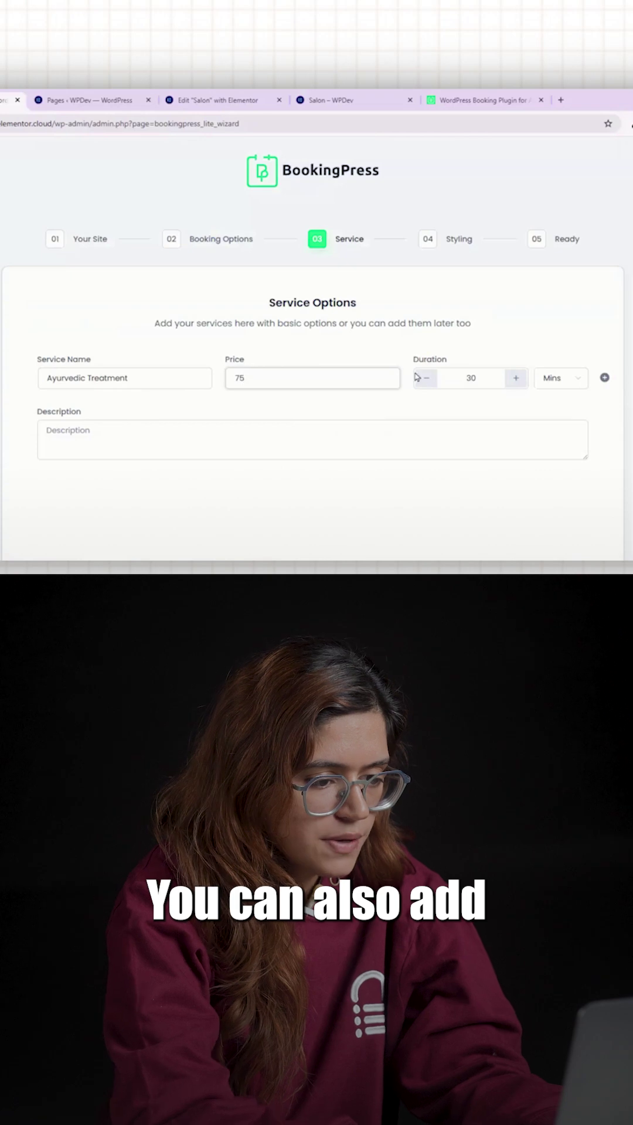
- Give the service a 60-minute duration and description, change the primary colour, and finish the wizard
{"action": "left_click", "coordinate": [515, 378]}
{"action": "type", "text": "Traditional Indian healing using herbal oils and massage to detoxify, balance energy, and rejuvenate your body and mind."}
{"action": "scroll", "coordinate": [252, 414], "scroll_direction": "down", "scroll_amount": 2}
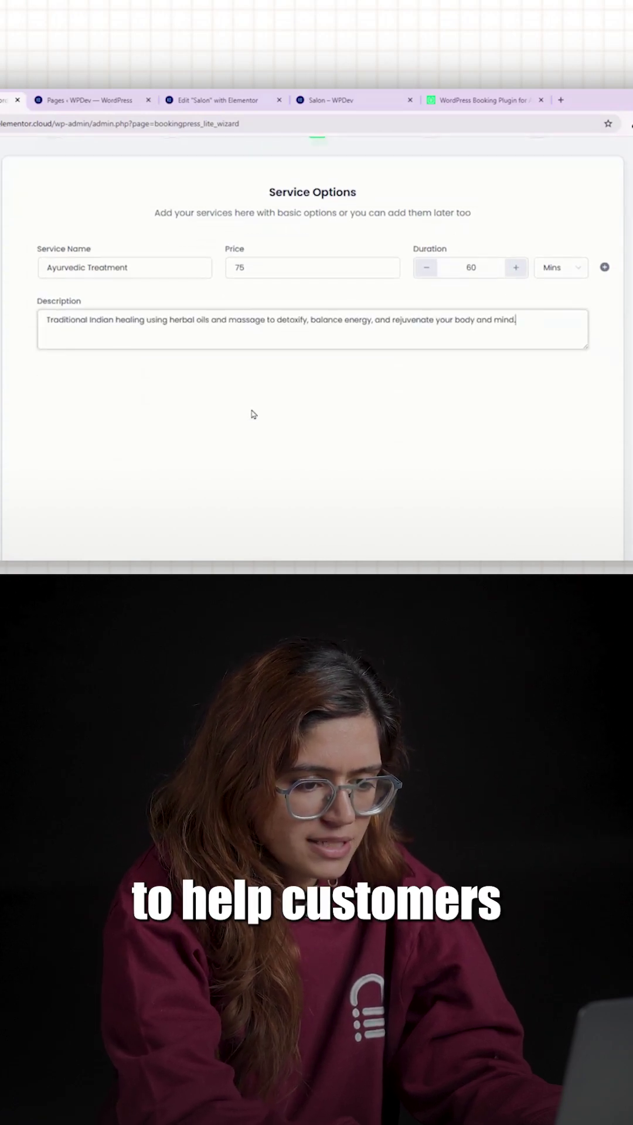
{"action": "scroll", "coordinate": [253, 414], "scroll_direction": "down", "scroll_amount": 2}
{"action": "scroll", "coordinate": [252, 413], "scroll_direction": "up", "scroll_amount": 3}
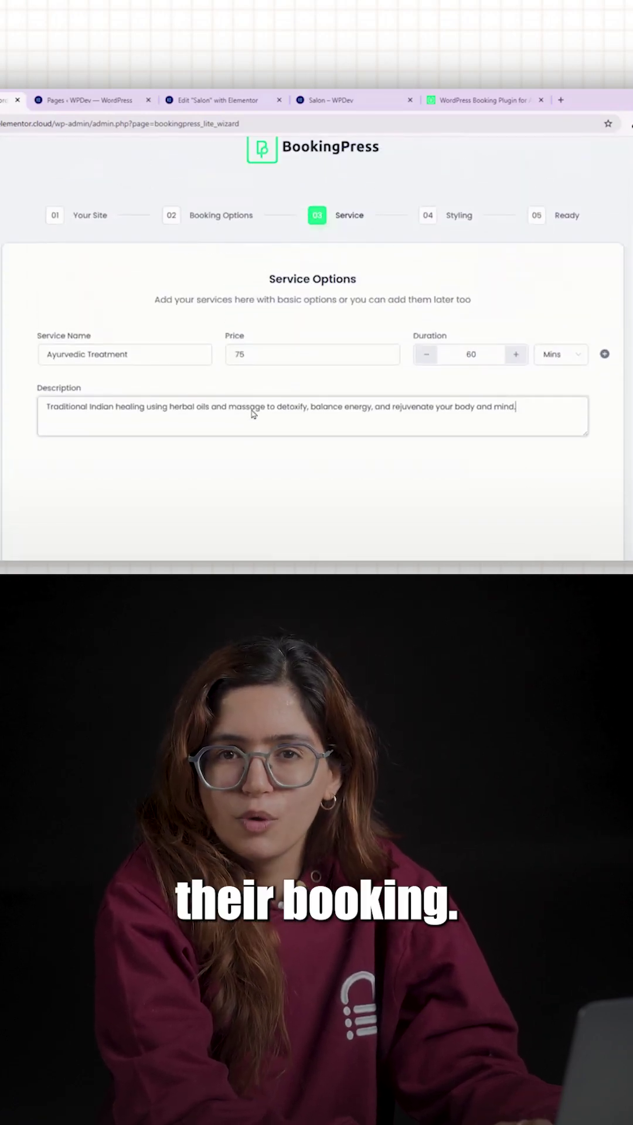
{"action": "scroll", "coordinate": [540, 442], "scroll_direction": "down", "scroll_amount": 2}
{"action": "left_click", "coordinate": [557, 529]}
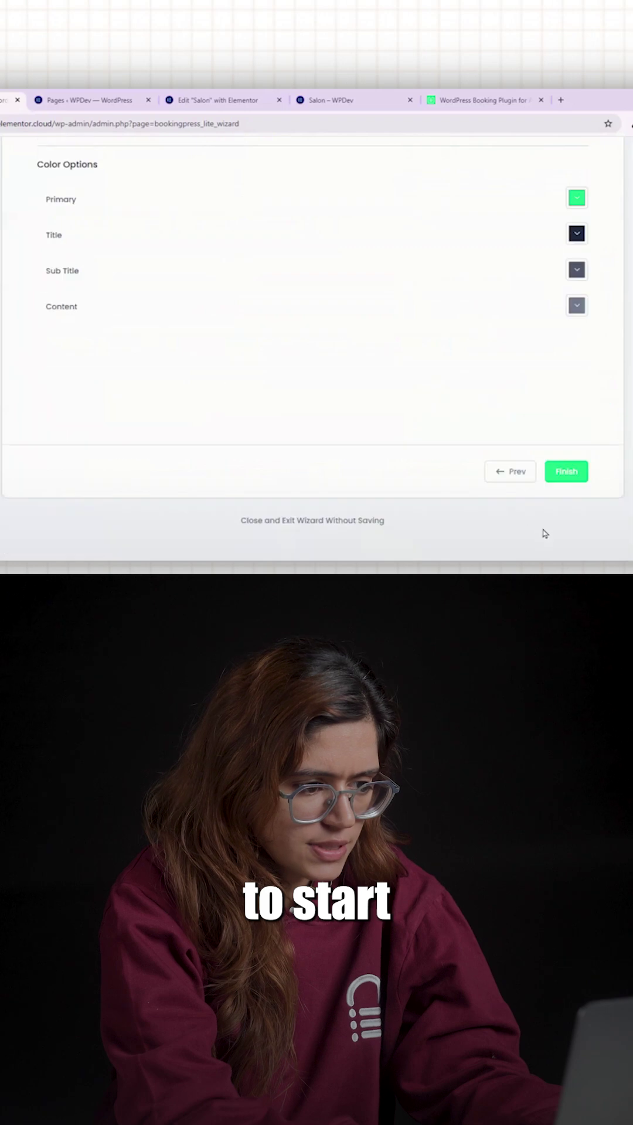
{"action": "scroll", "coordinate": [146, 259], "scroll_direction": "up", "scroll_amount": 2}
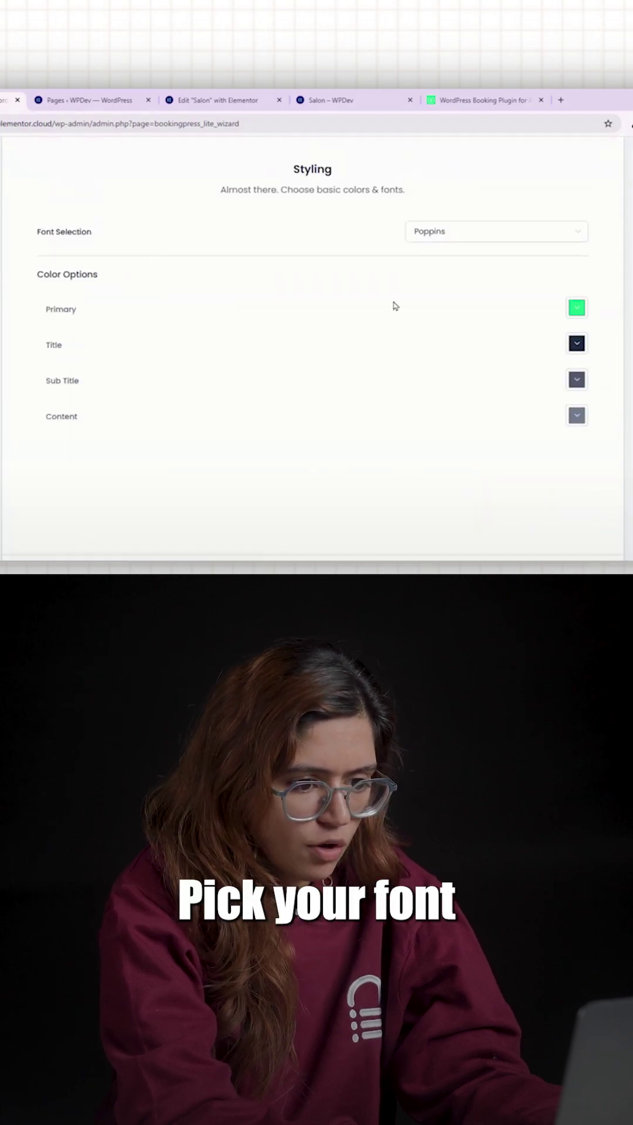
{"action": "left_click", "coordinate": [573, 309]}
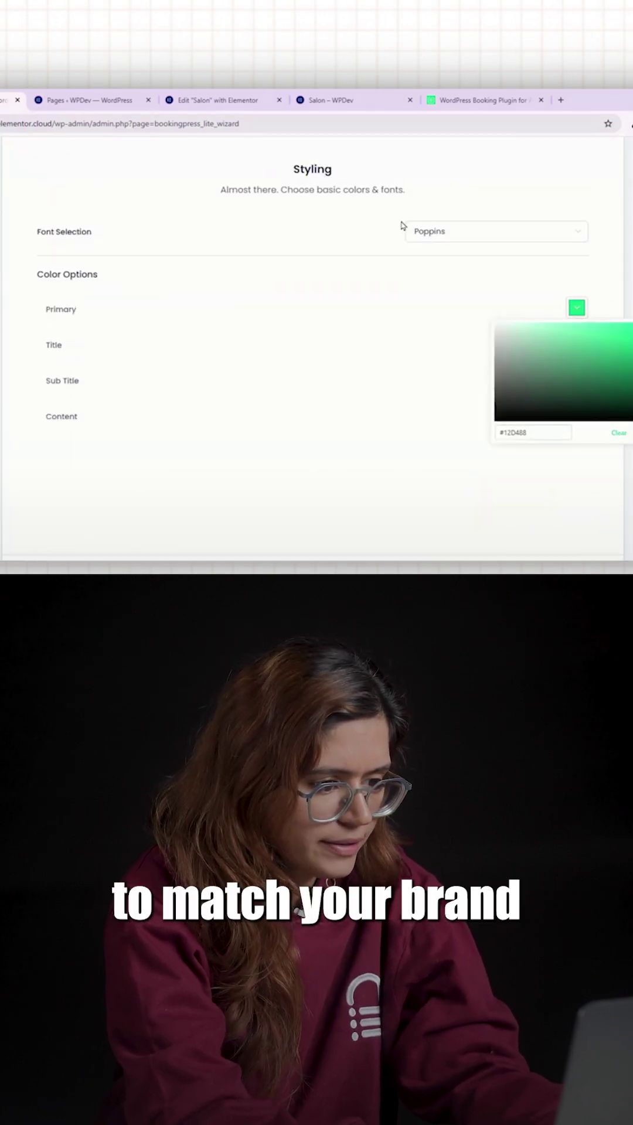
{"action": "scroll", "coordinate": [527, 396], "scroll_direction": "down", "scroll_amount": 2}
{"action": "left_click", "coordinate": [568, 469]}
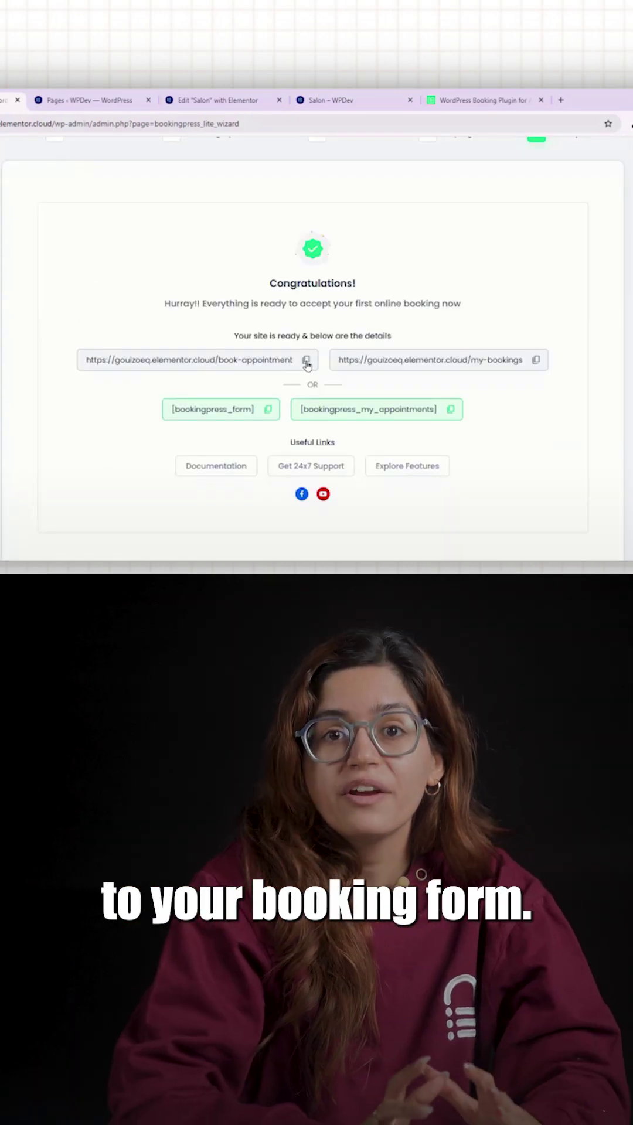
- Copy the booking page link and load the Book an Appointment page in a new tab
{"action": "left_click", "coordinate": [305, 359]}
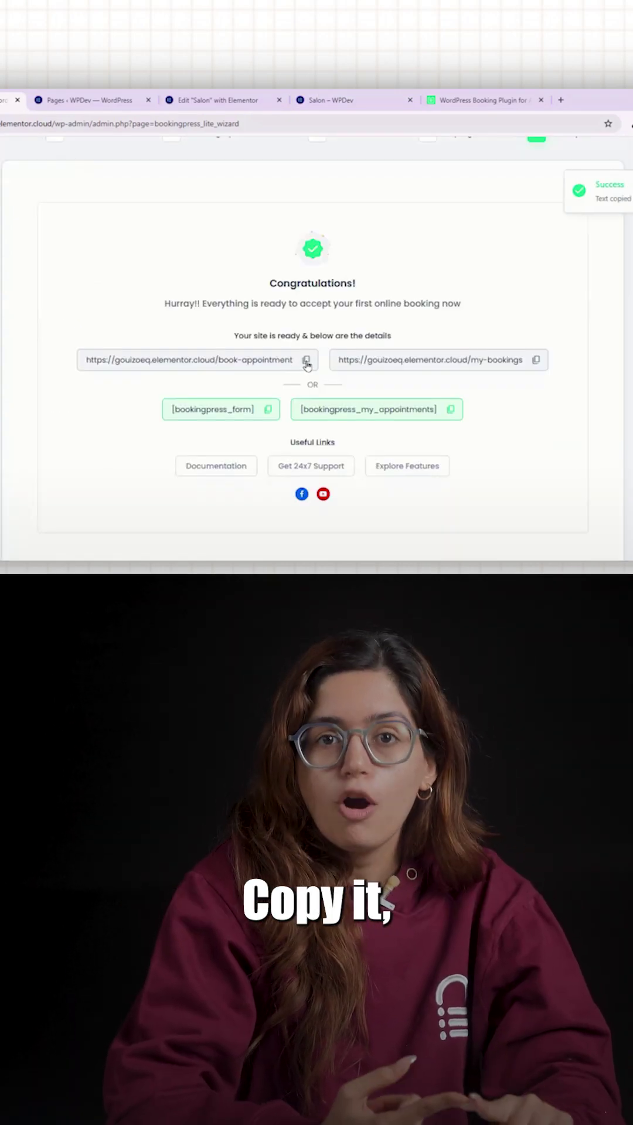
{"action": "left_click", "coordinate": [560, 100]}
{"action": "key", "text": "ctrl+v"}
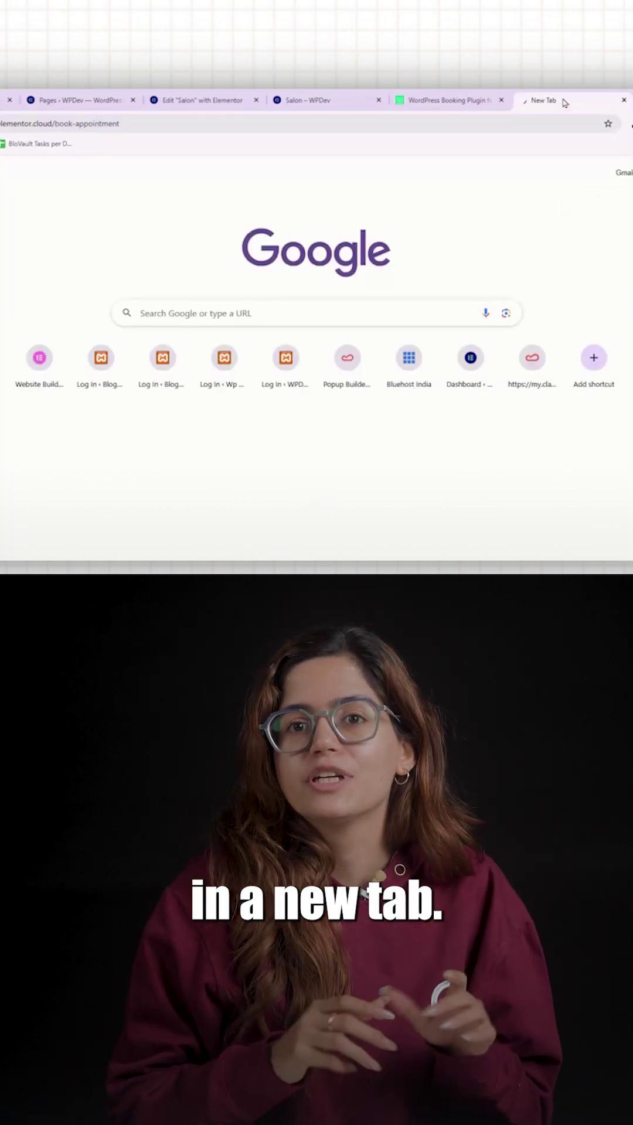
{"action": "key", "text": "Return"}
{"action": "scroll", "coordinate": [427, 357], "scroll_direction": "down", "scroll_amount": 2}
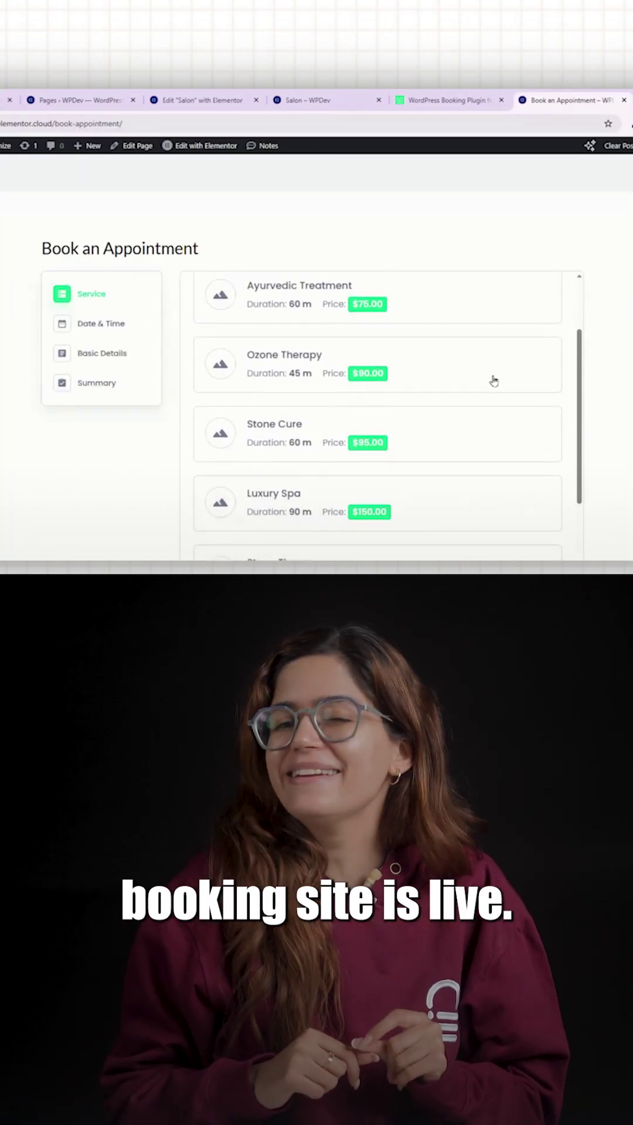
{"action": "scroll", "coordinate": [493, 381], "scroll_direction": "down", "scroll_amount": 1}
{"action": "scroll", "coordinate": [387, 416], "scroll_direction": "down", "scroll_amount": 3}
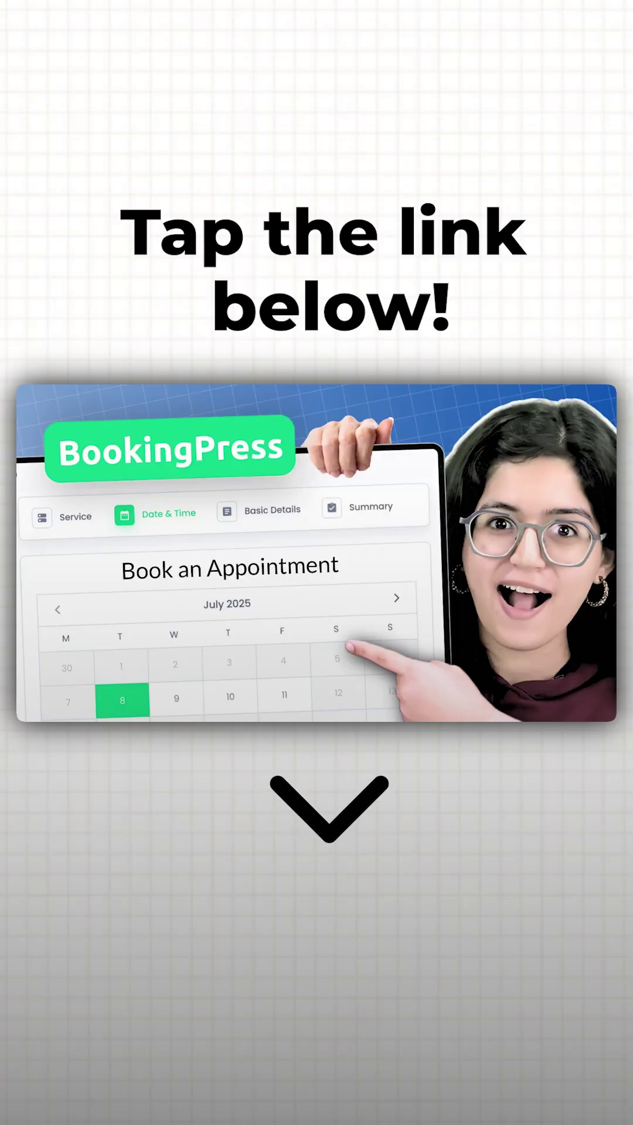